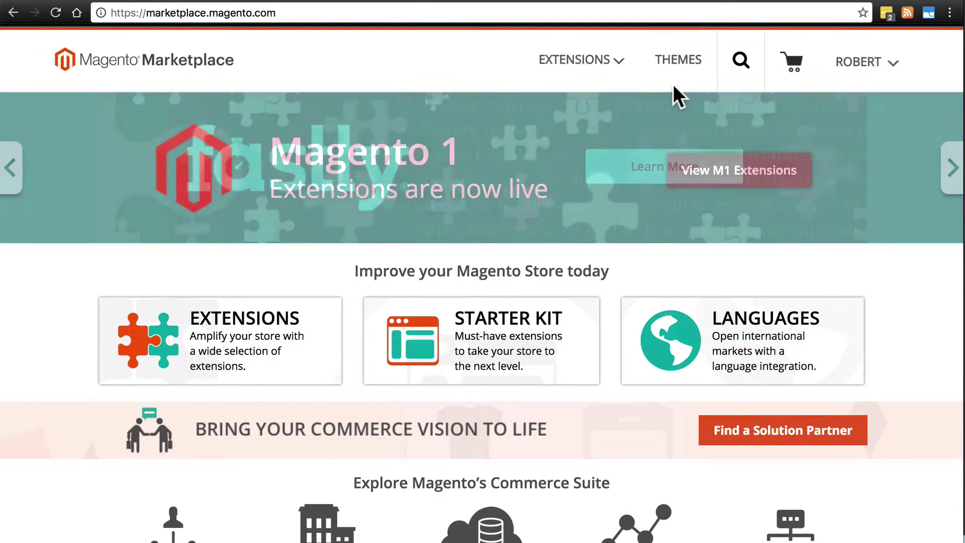
List Content & Customizations extensions filtered to Community edition and version 2.1, showing 642 products.
{"action": "mouse_move", "coordinate": [586, 63]}
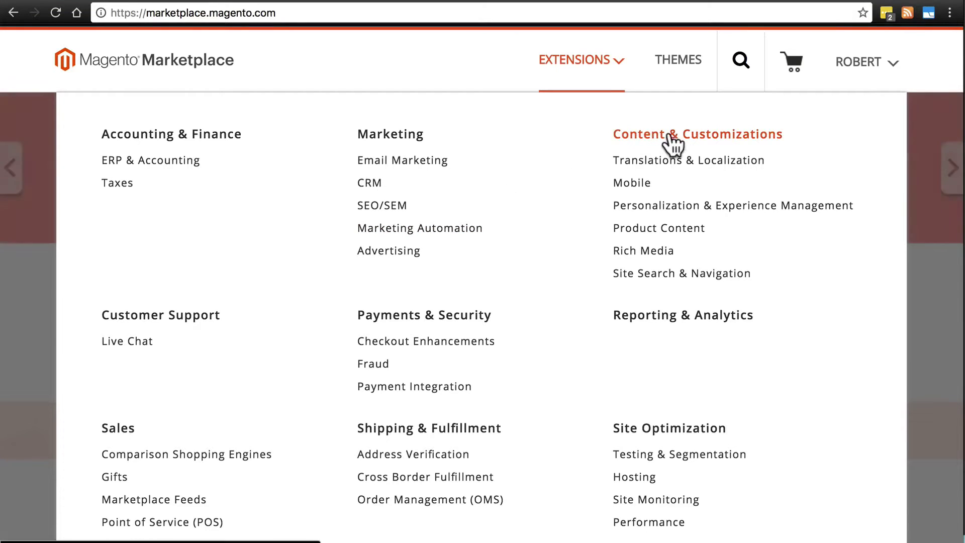
{"action": "left_click", "coordinate": [700, 146]}
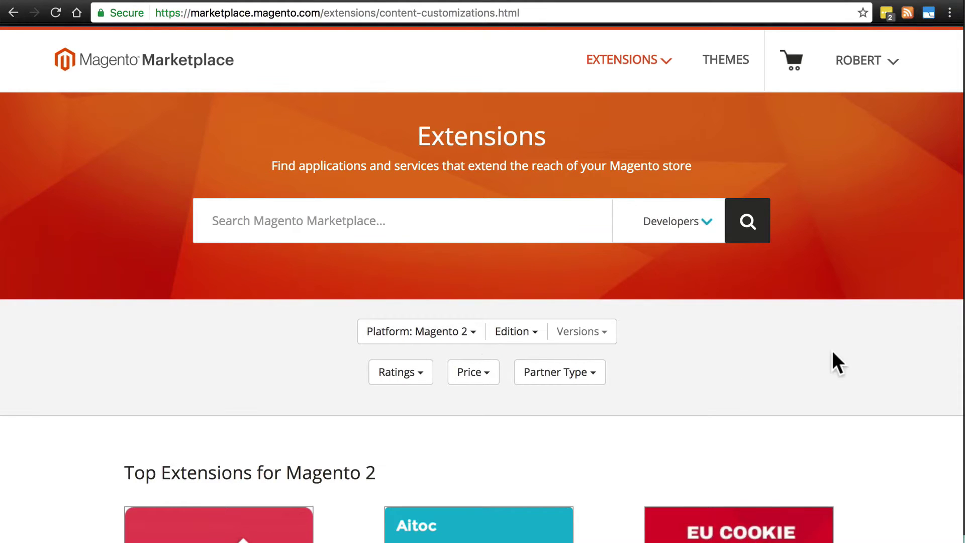
{"action": "scroll", "coordinate": [836, 362], "scroll_direction": "down", "scroll_amount": 5}
{"action": "scroll", "coordinate": [610, 334], "scroll_direction": "up", "scroll_amount": 5}
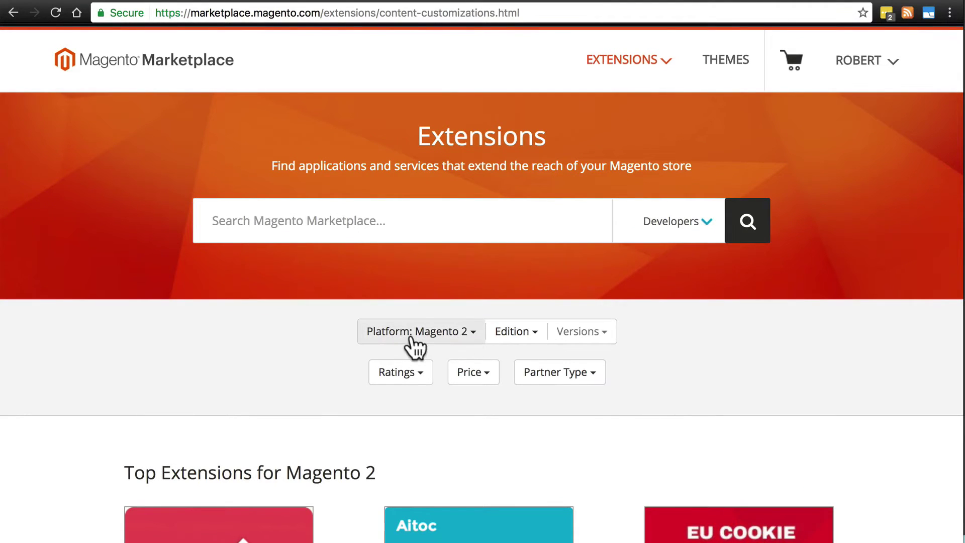
{"action": "left_click", "coordinate": [518, 336]}
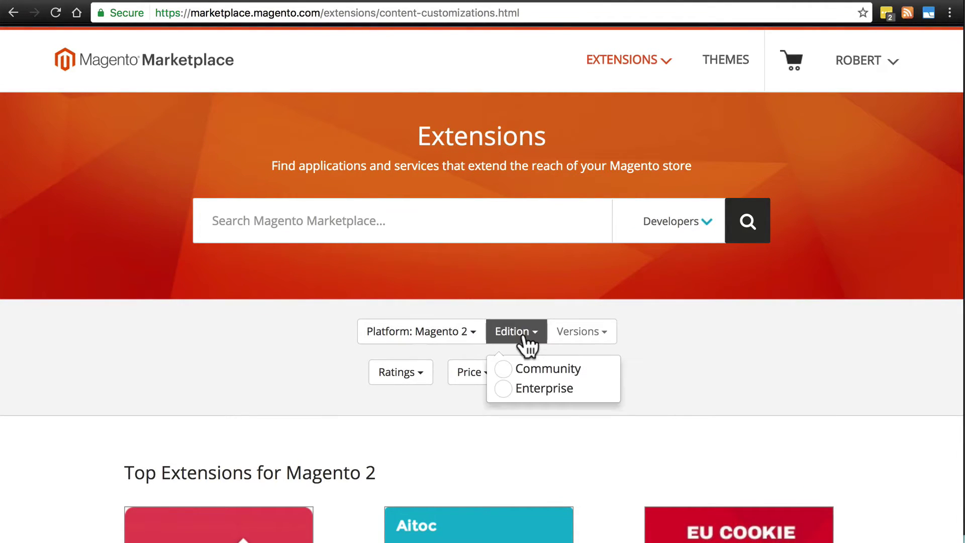
{"action": "left_click", "coordinate": [504, 368]}
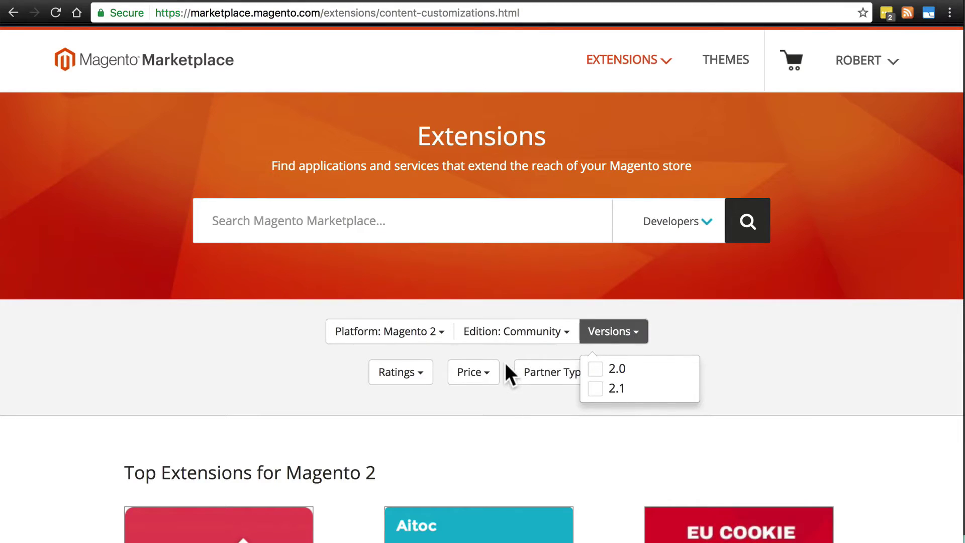
{"action": "left_click", "coordinate": [595, 388]}
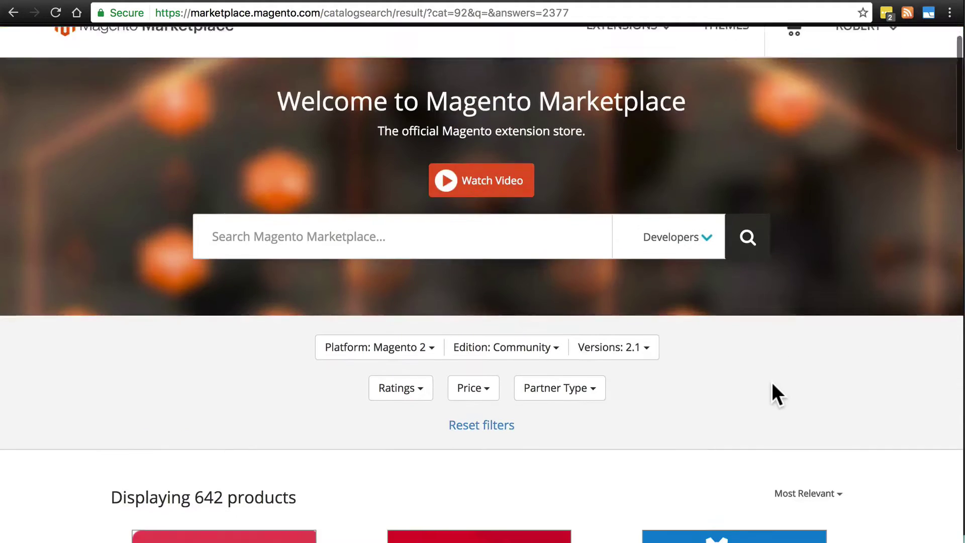
{"action": "scroll", "coordinate": [771, 392], "scroll_direction": "down", "scroll_amount": 5}
{"action": "scroll", "coordinate": [595, 286], "scroll_direction": "down", "scroll_amount": 10}
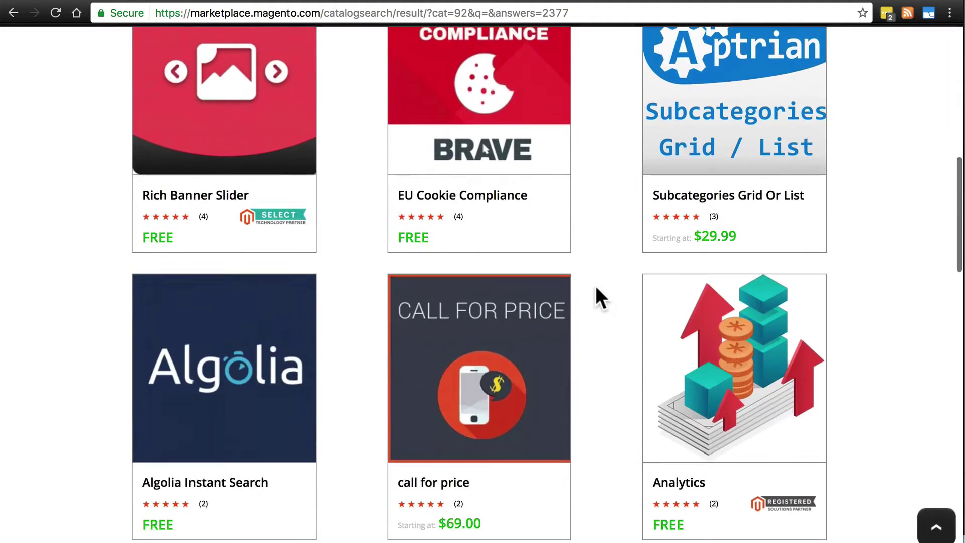
{"action": "scroll", "coordinate": [595, 286], "scroll_direction": "down", "scroll_amount": 5}
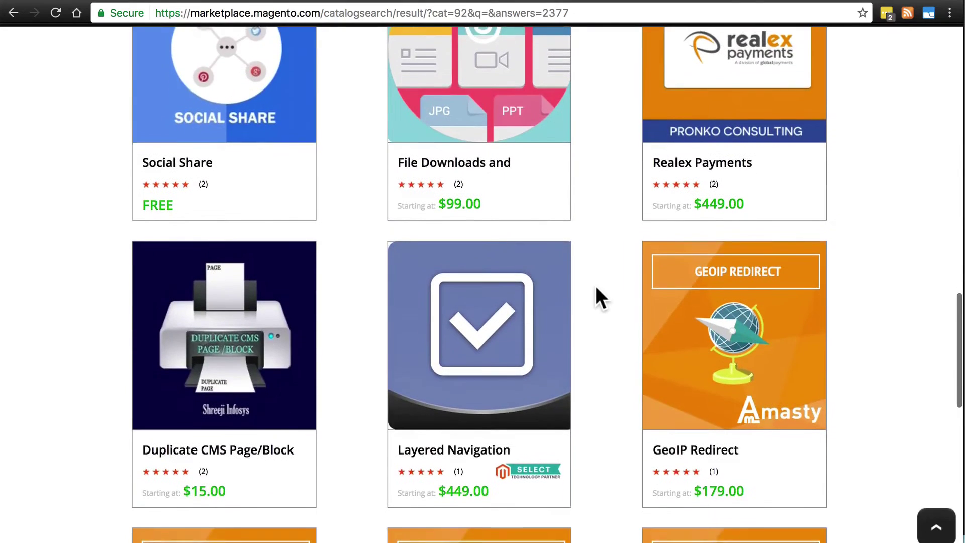
{"action": "scroll", "coordinate": [595, 285], "scroll_direction": "up", "scroll_amount": 10}
{"action": "scroll", "coordinate": [595, 285], "scroll_direction": "up", "scroll_amount": 3}
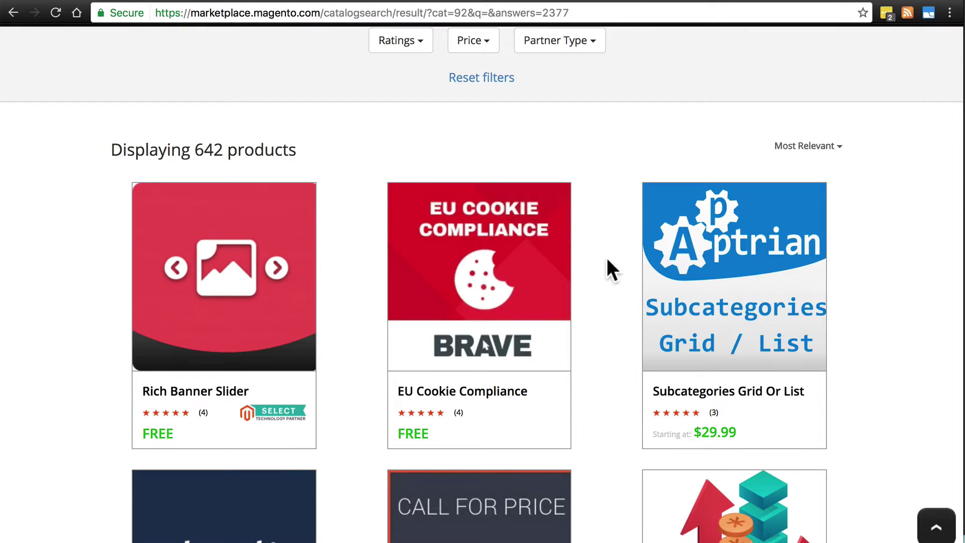
{"action": "mouse_move", "coordinate": [517, 282]}
{"action": "scroll", "coordinate": [352, 360], "scroll_direction": "up", "scroll_amount": 5}
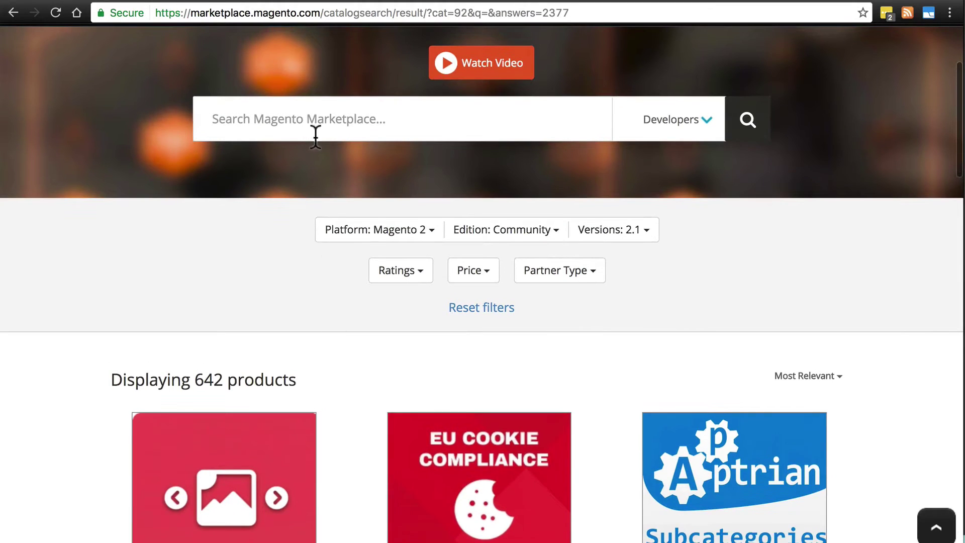
{"action": "scroll", "coordinate": [370, 309], "scroll_direction": "down", "scroll_amount": 5}
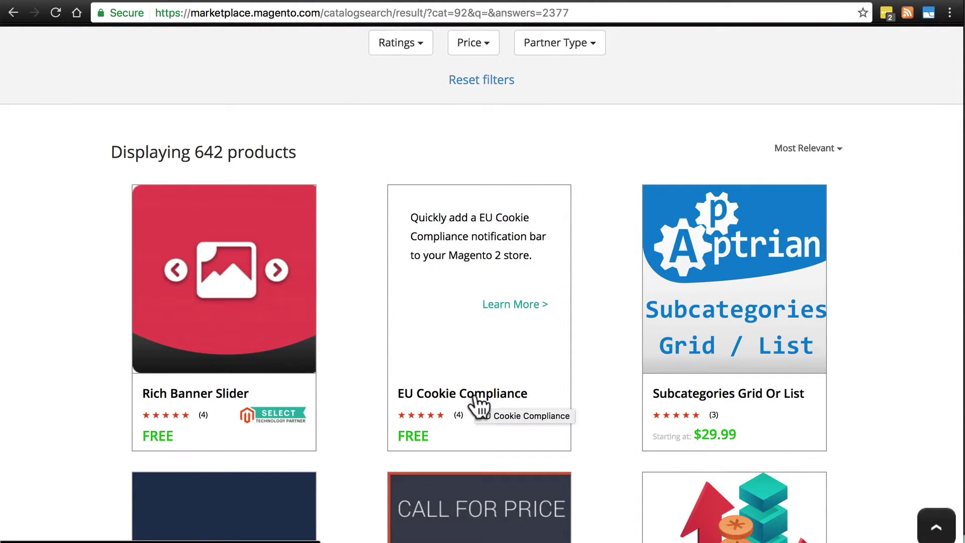
Open the EU Cookie Compliance product page from the results and review its free listing.
{"action": "left_click", "coordinate": [473, 261]}
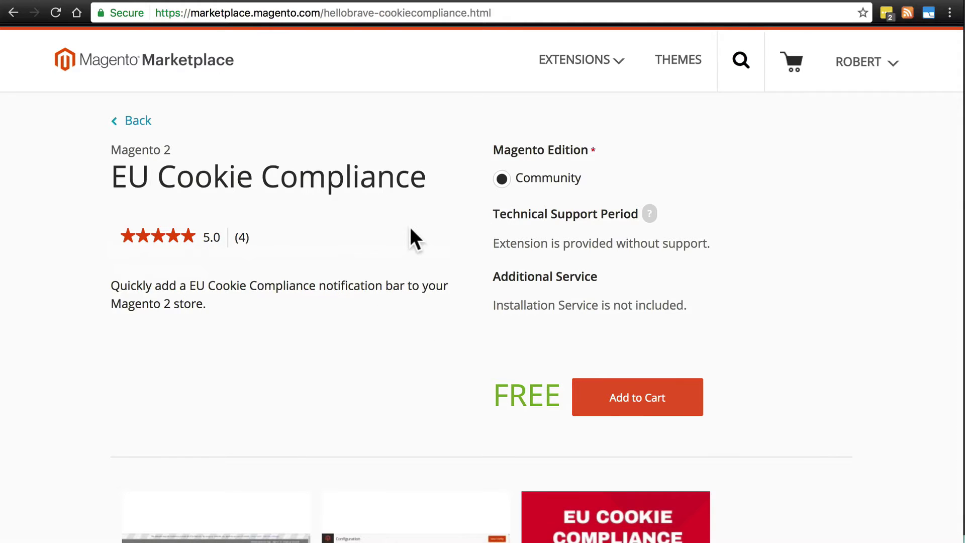
{"action": "scroll", "coordinate": [410, 229], "scroll_direction": "down", "scroll_amount": 3}
{"action": "scroll", "coordinate": [410, 229], "scroll_direction": "up", "scroll_amount": 3}
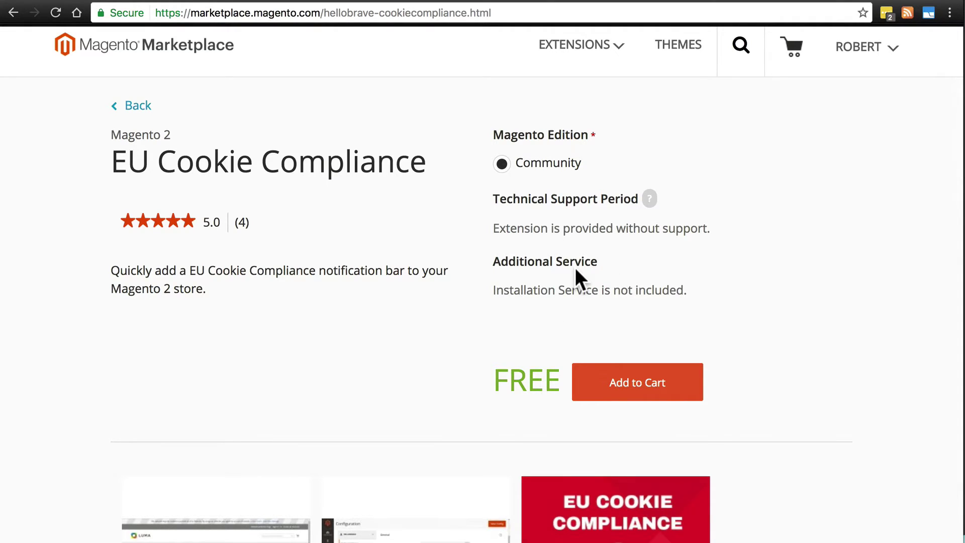
Add EU Cookie Compliance to the cart, check out and place the free order.
{"action": "left_click", "coordinate": [655, 387]}
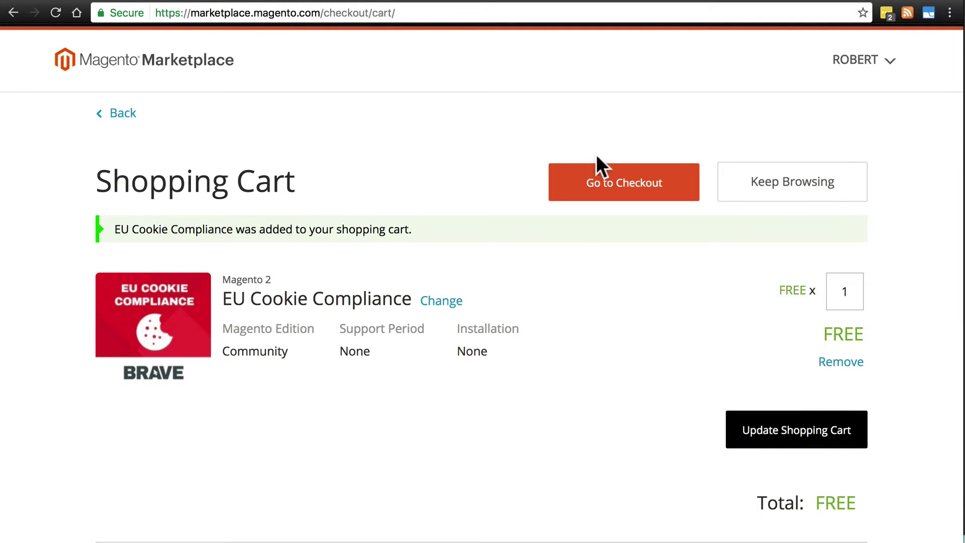
{"action": "left_click", "coordinate": [609, 190]}
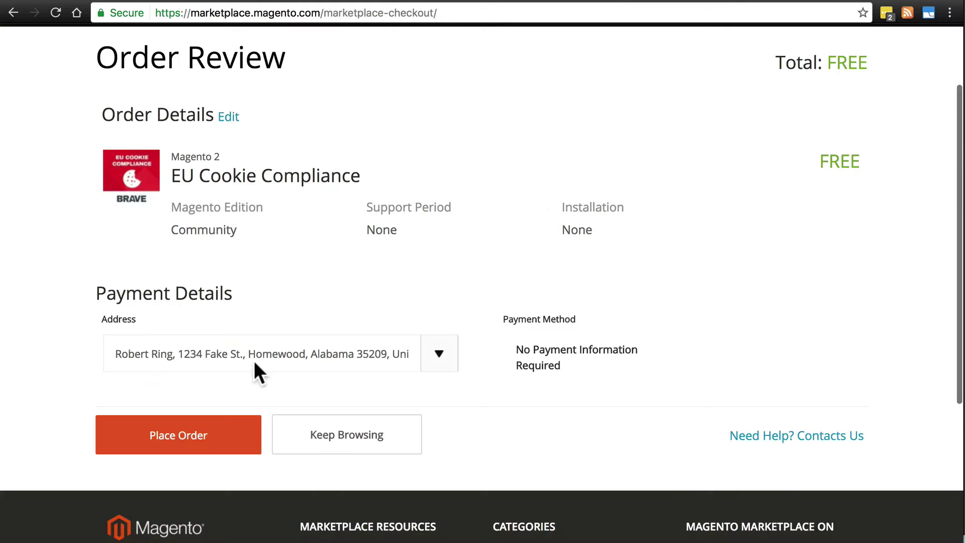
{"action": "left_click", "coordinate": [195, 443]}
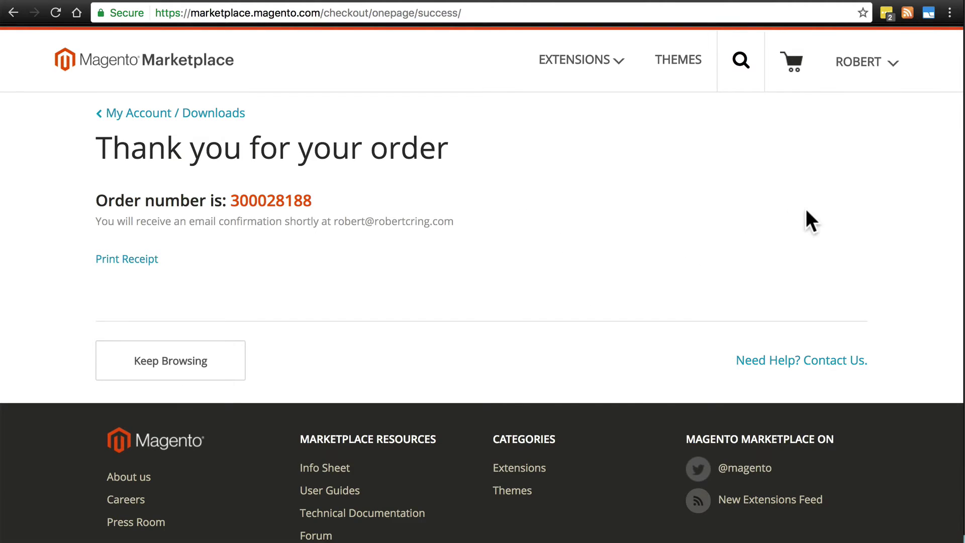
View the Marketplace account's My Access Keys page from the account menu.
{"action": "left_click", "coordinate": [886, 70]}
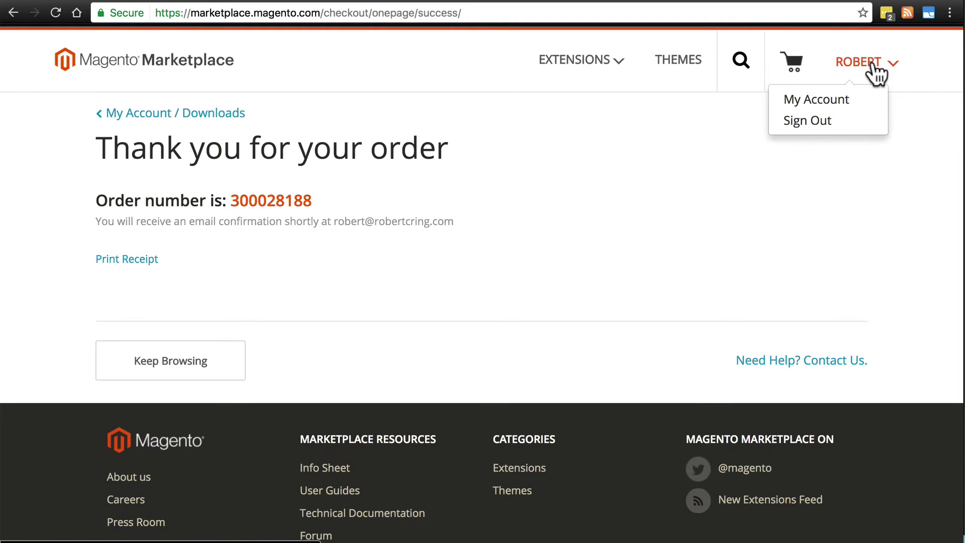
{"action": "left_click", "coordinate": [838, 101]}
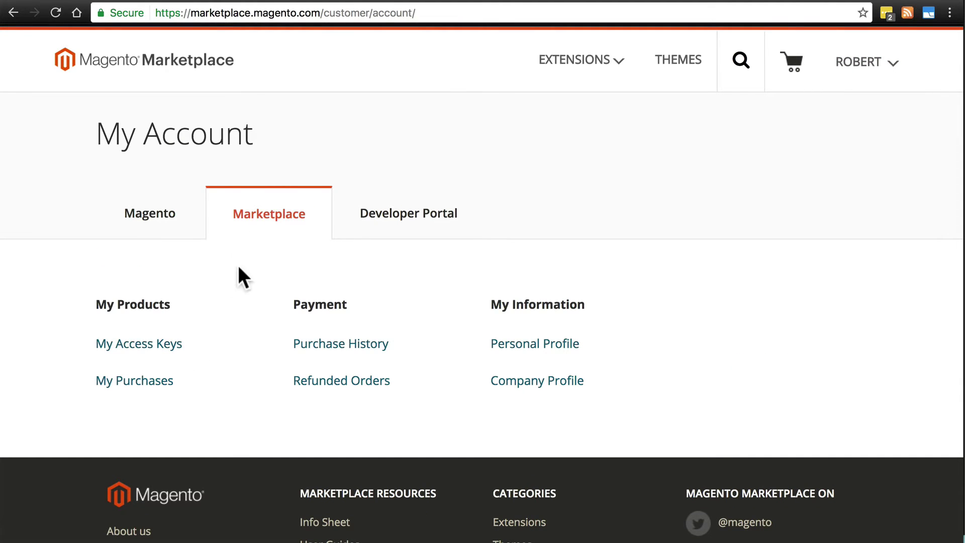
{"action": "left_click", "coordinate": [156, 347]}
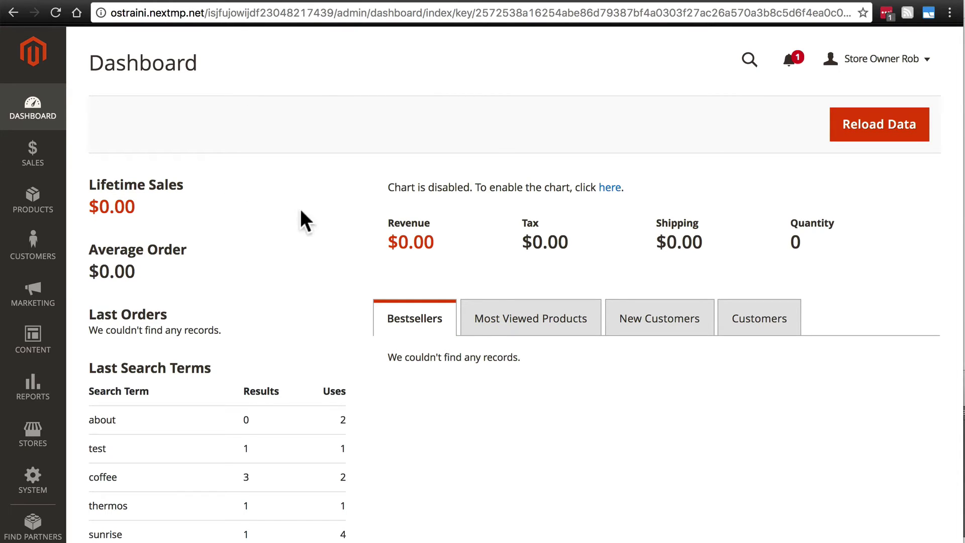
Launch the Web Setup Wizard from the System menu's Tools section.
{"action": "left_click", "coordinate": [35, 480]}
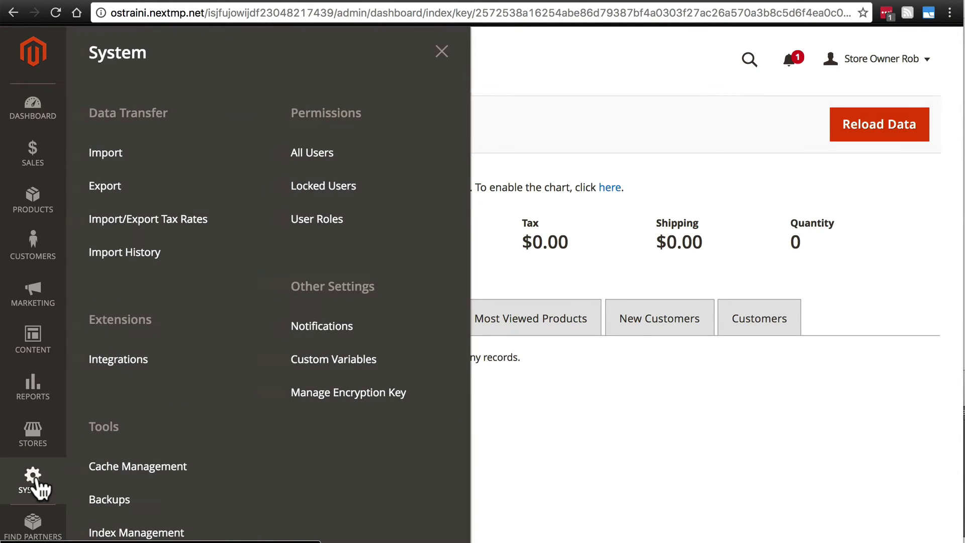
{"action": "scroll", "coordinate": [128, 428], "scroll_direction": "down", "scroll_amount": 2}
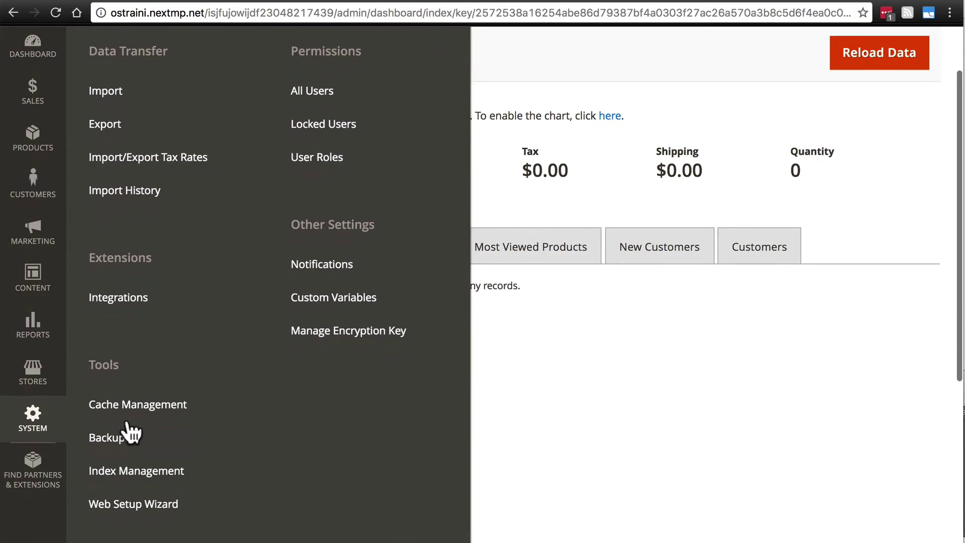
{"action": "left_click", "coordinate": [152, 505]}
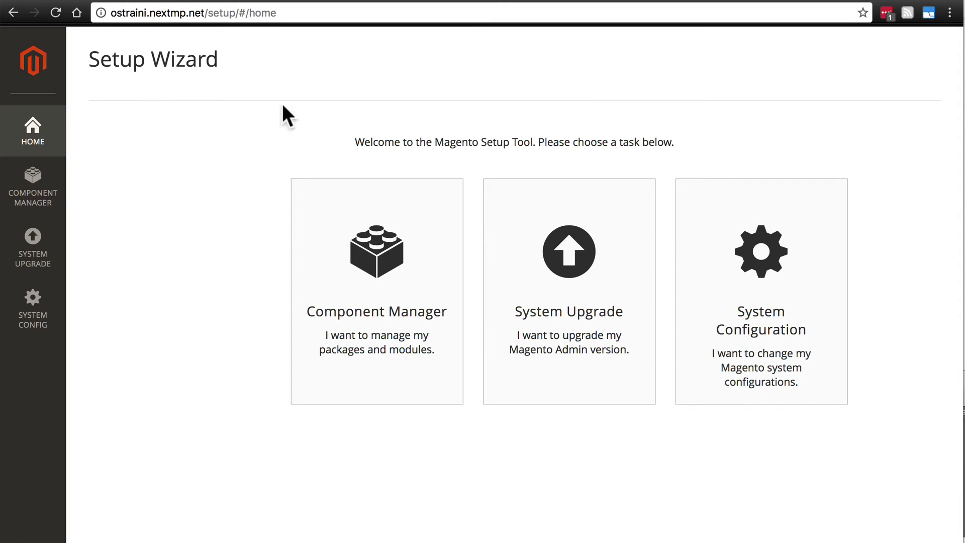
Verify the stored Marketplace access keys in System Config, then view Component Manager's 29 new purchases.
{"action": "left_click", "coordinate": [35, 311]}
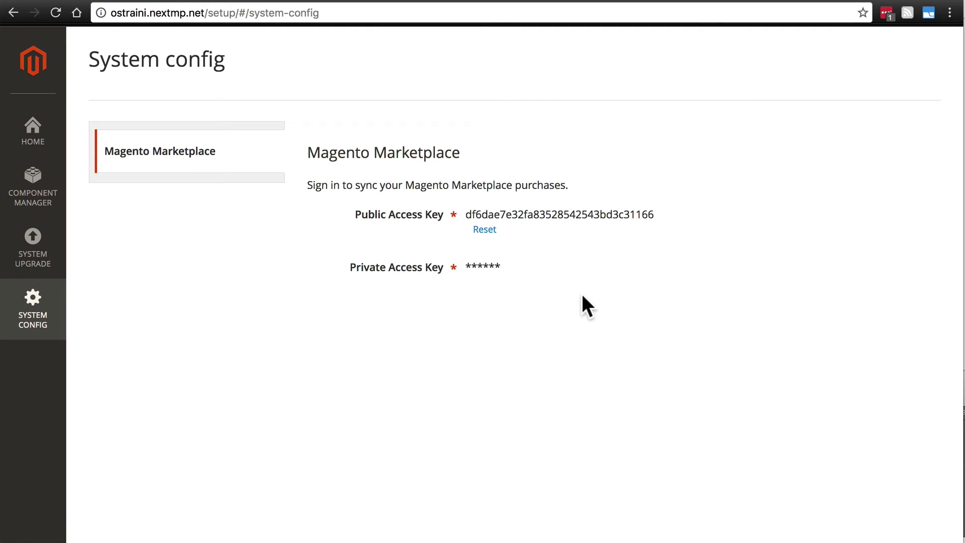
{"action": "left_click", "coordinate": [36, 199]}
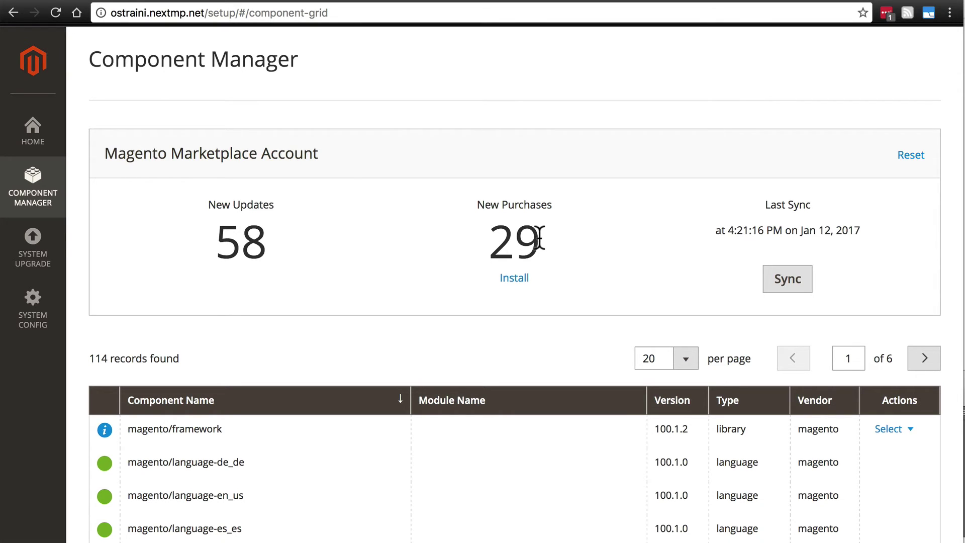
Show the Extensions Grid of 29 installable purchases, including hellobrave/cookiecompliance 1.0.4.
{"action": "left_click", "coordinate": [512, 279]}
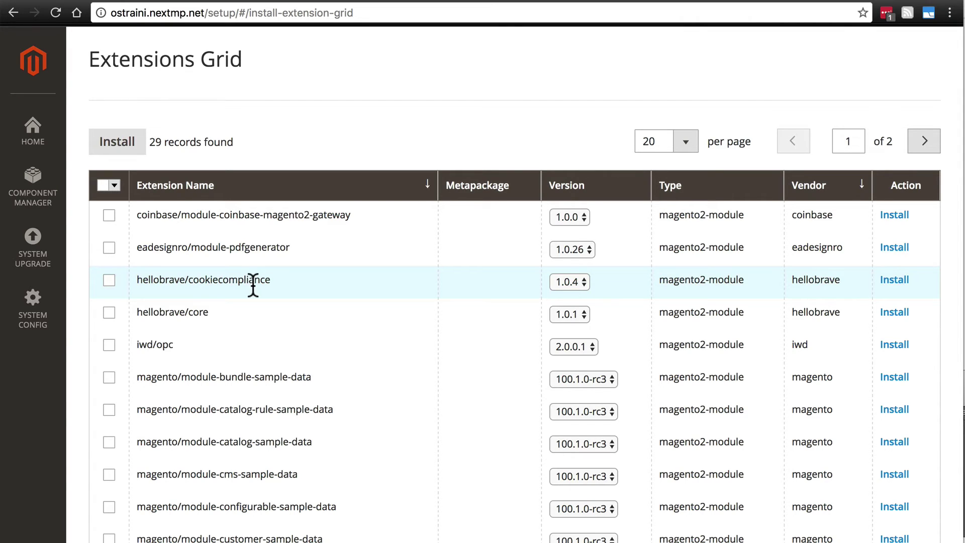
Select hellobrave/cookiecompliance 1.0.4 and hellobrave/core 1.0.1 and install them.
{"action": "left_click", "coordinate": [109, 280]}
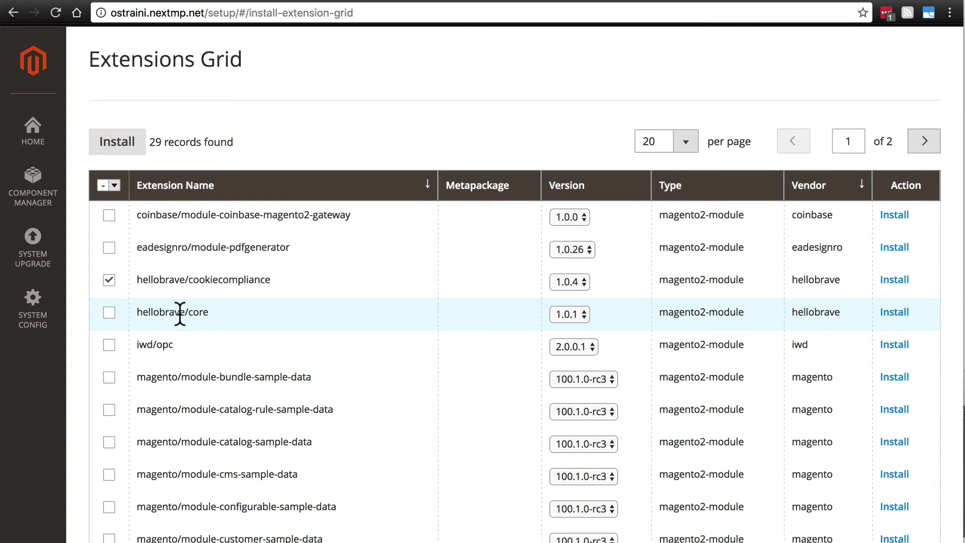
{"action": "left_click", "coordinate": [110, 313]}
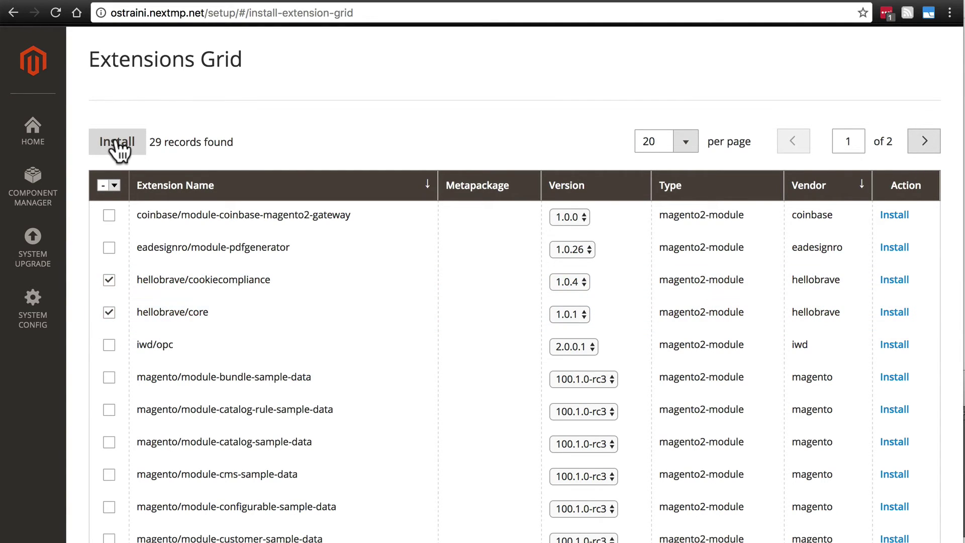
{"action": "left_click", "coordinate": [117, 146]}
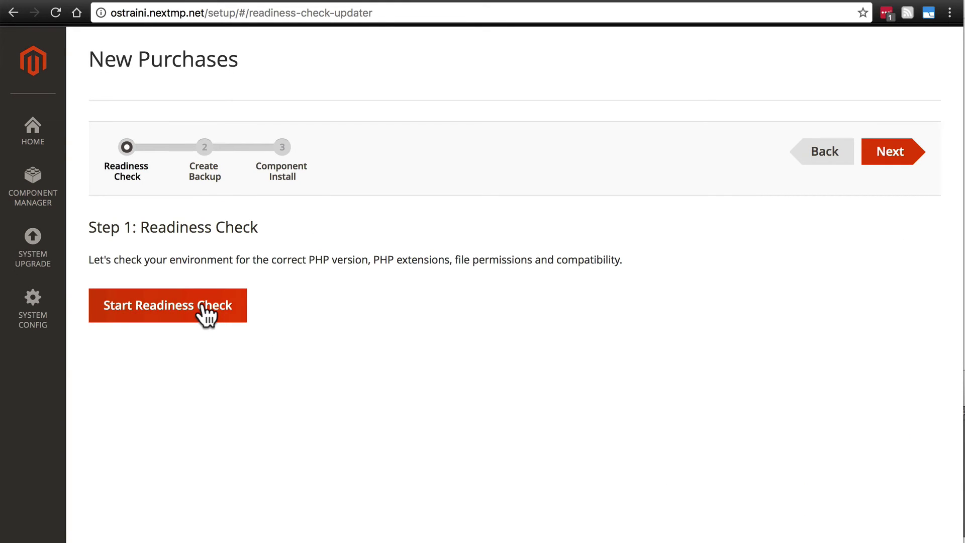
Run the readiness check, which fails on non-writable app/design paths.
{"action": "left_click", "coordinate": [901, 156]}
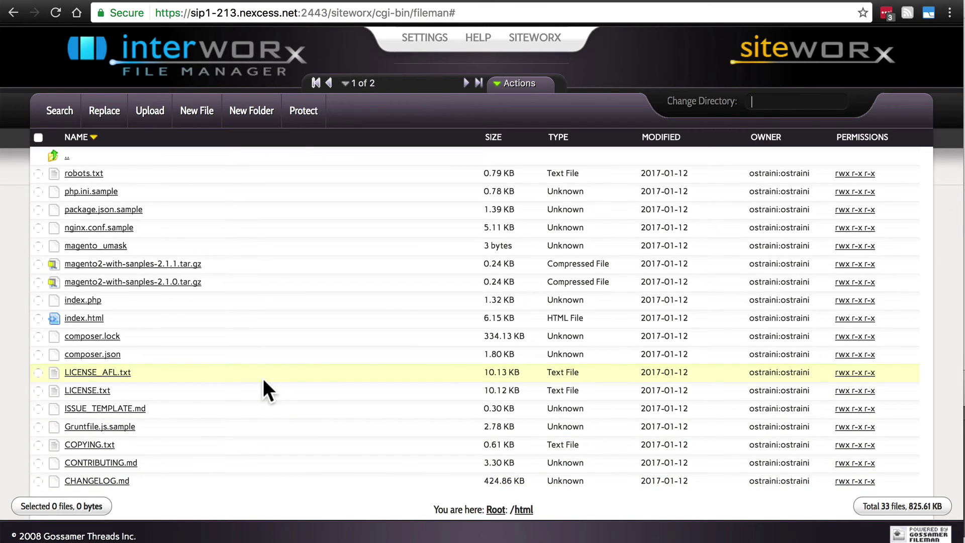
Navigate to the empty /html/app/design/frontend folder via page 2 of the file list.
{"action": "scroll", "coordinate": [277, 303], "scroll_direction": "down", "scroll_amount": 3}
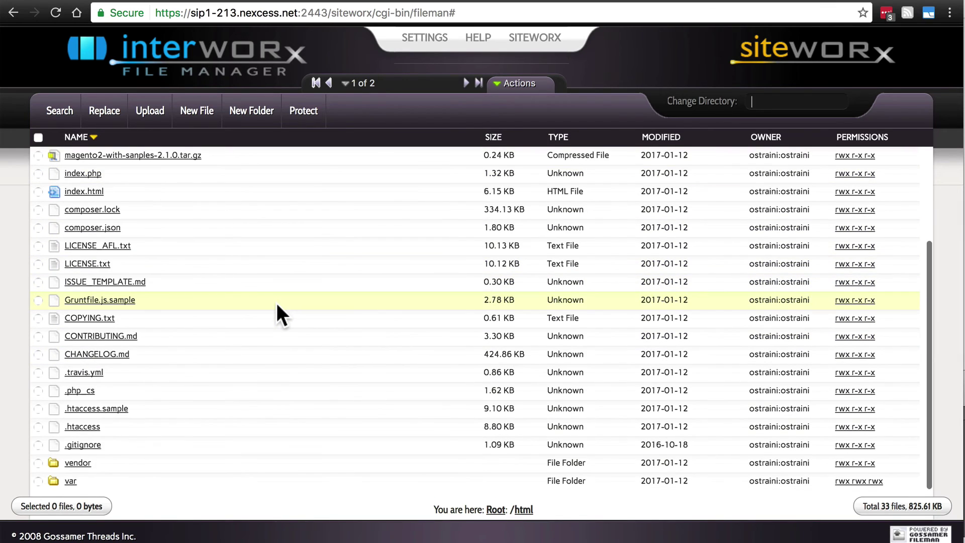
{"action": "scroll", "coordinate": [277, 306], "scroll_direction": "up", "scroll_amount": 3}
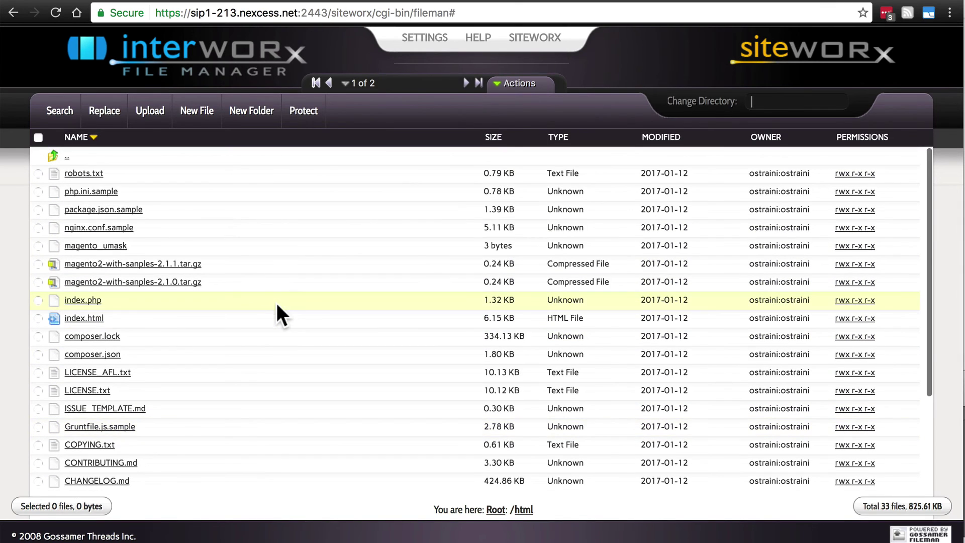
{"action": "left_click", "coordinate": [467, 83]}
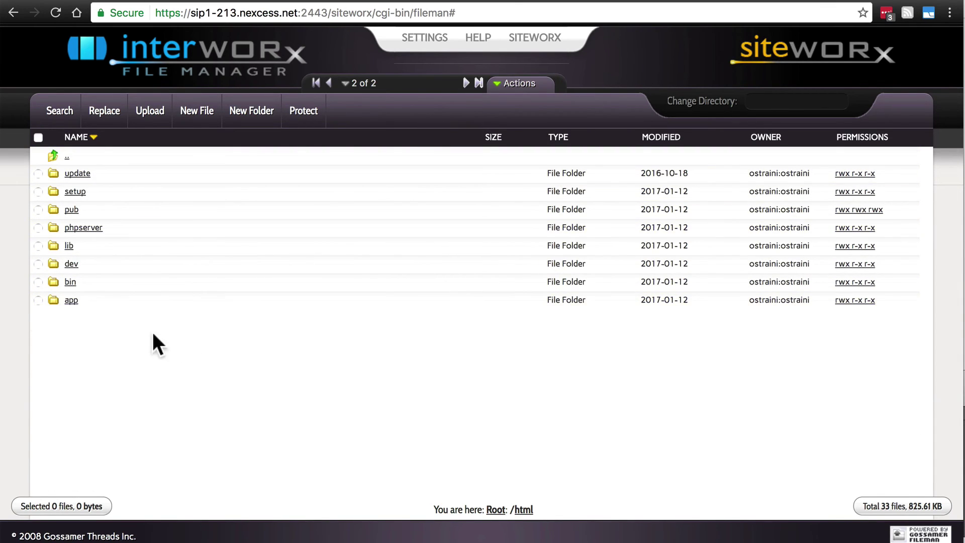
{"action": "left_click", "coordinate": [68, 301]}
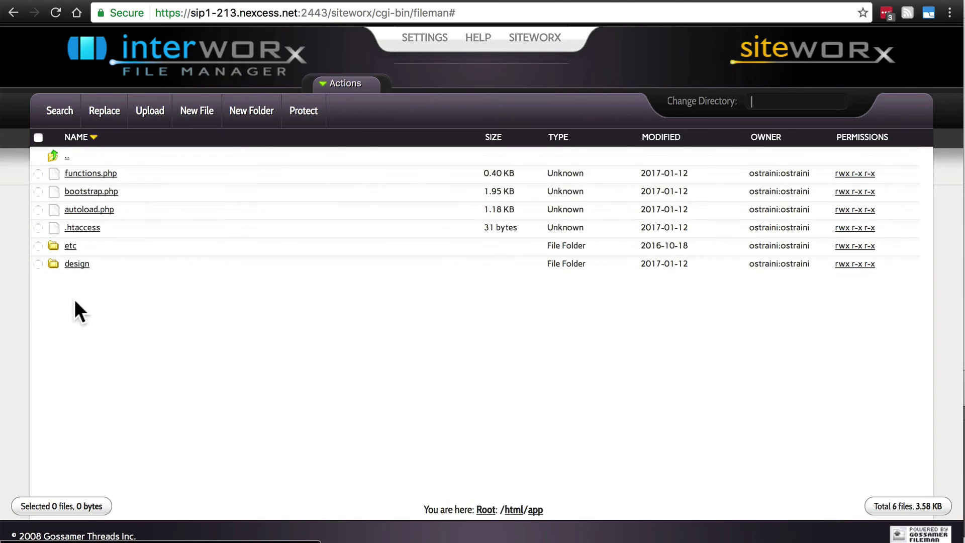
{"action": "left_click", "coordinate": [79, 265]}
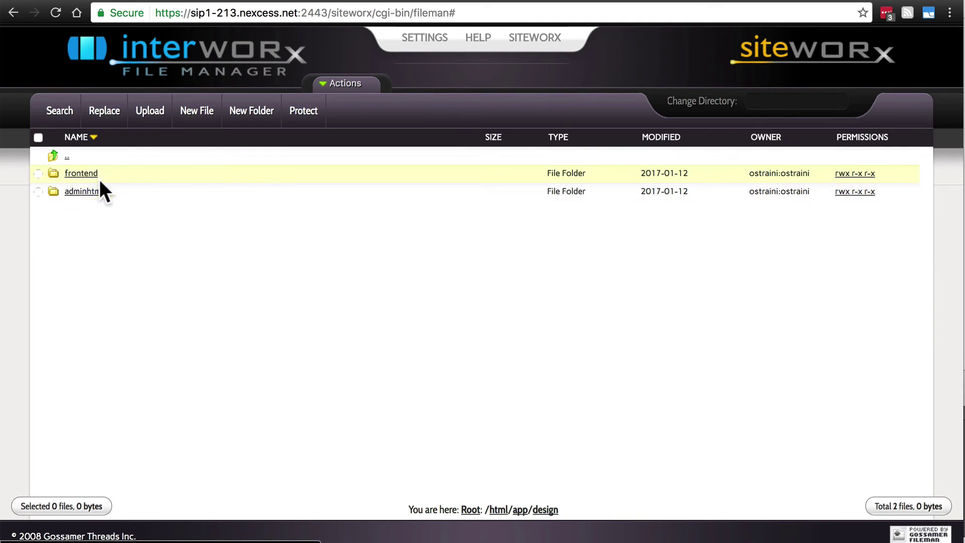
{"action": "left_click", "coordinate": [81, 173]}
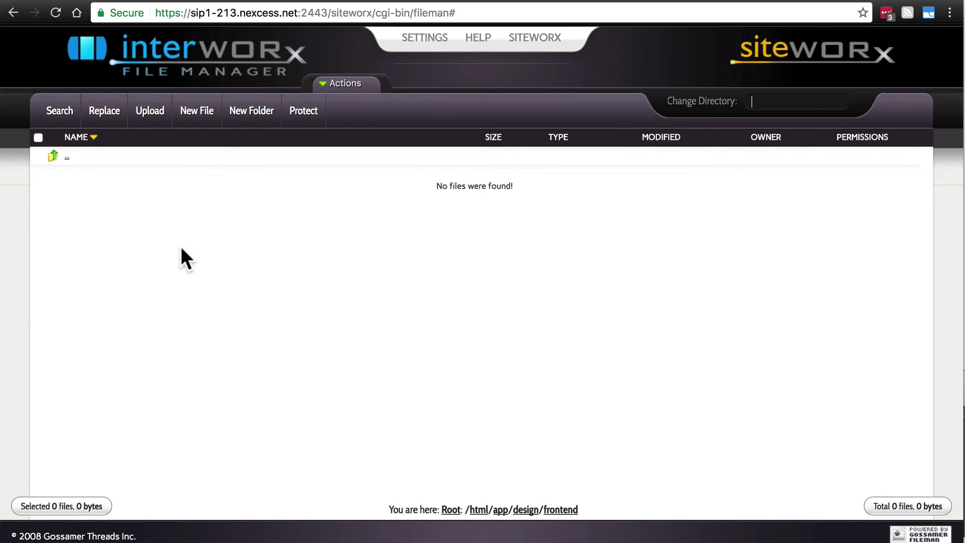
Create a new folder named Magento in /html/app/design/frontend.
{"action": "left_click", "coordinate": [249, 113]}
{"action": "type", "text": "Magento"}
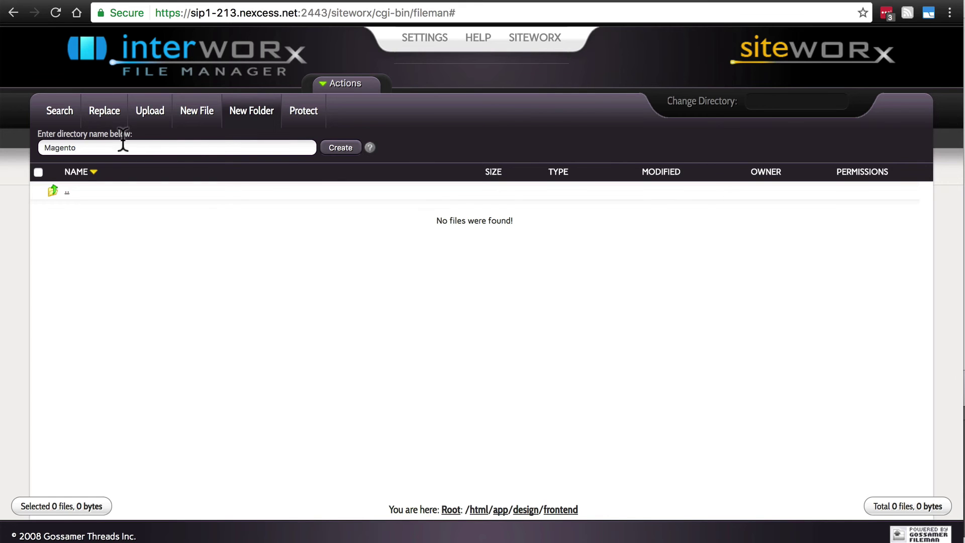
{"action": "left_click", "coordinate": [335, 156]}
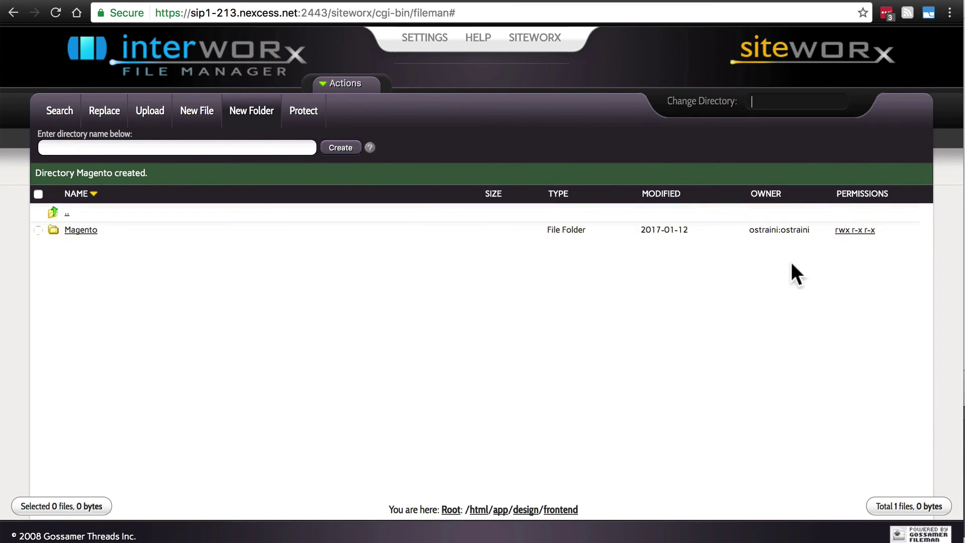
Give the frontend Magento folder group write access, setting it to 0775 (rwx rwx r-x).
{"action": "left_click", "coordinate": [859, 230]}
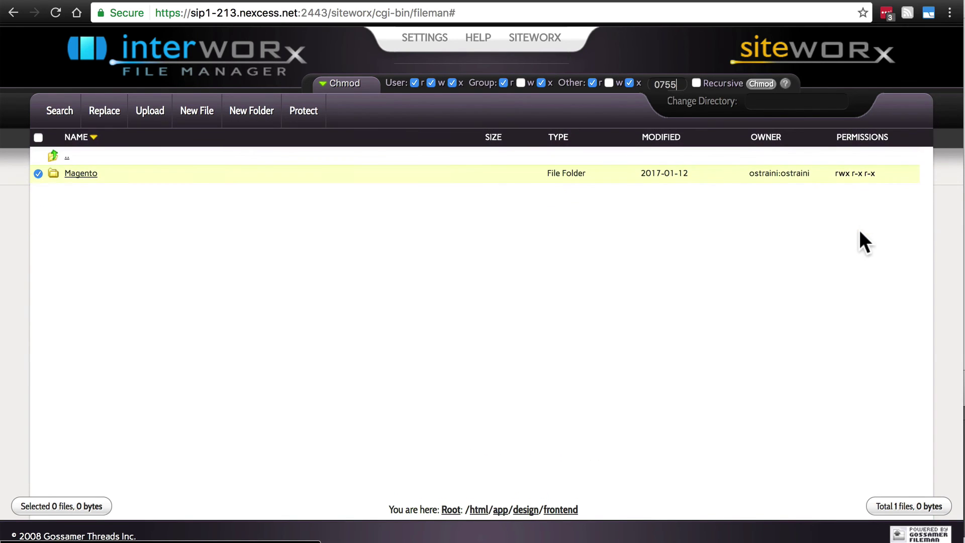
{"action": "left_click", "coordinate": [521, 82]}
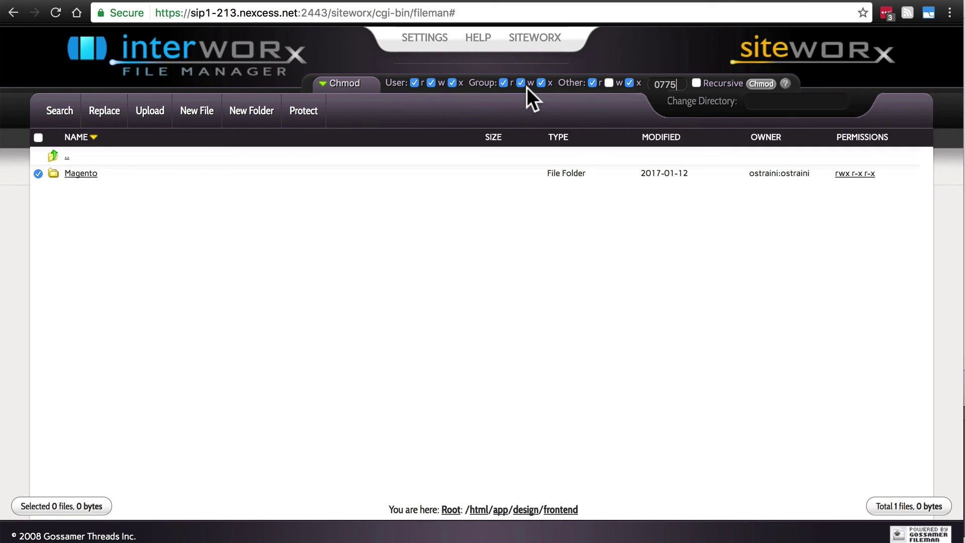
{"action": "left_click", "coordinate": [760, 84]}
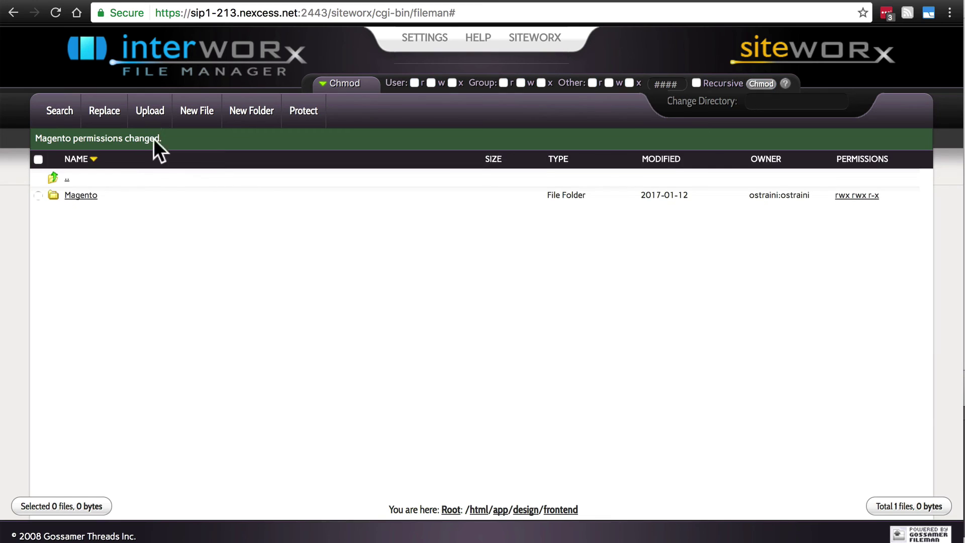
Create a Magento folder inside /html/app/design/adminhtml.
{"action": "left_click", "coordinate": [67, 180]}
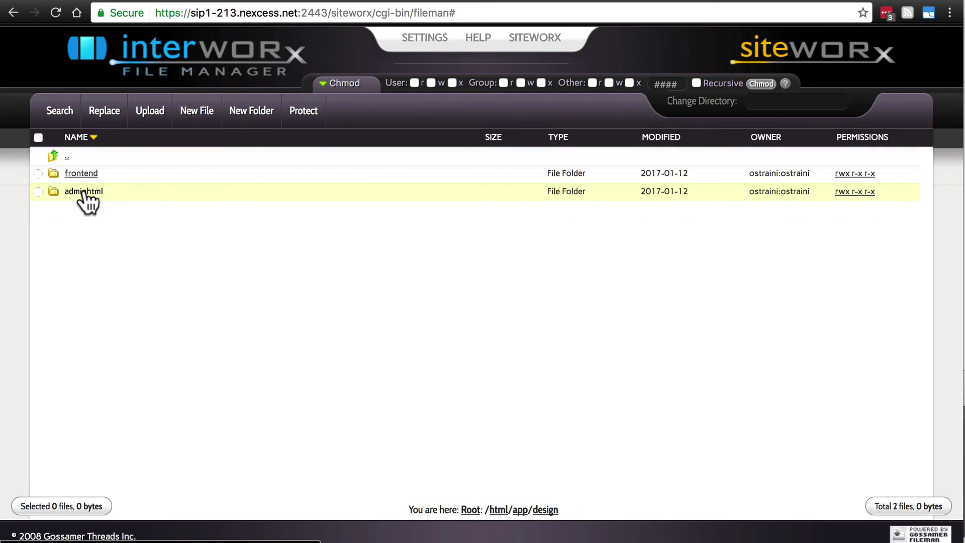
{"action": "left_click", "coordinate": [83, 192]}
{"action": "left_click", "coordinate": [248, 129]}
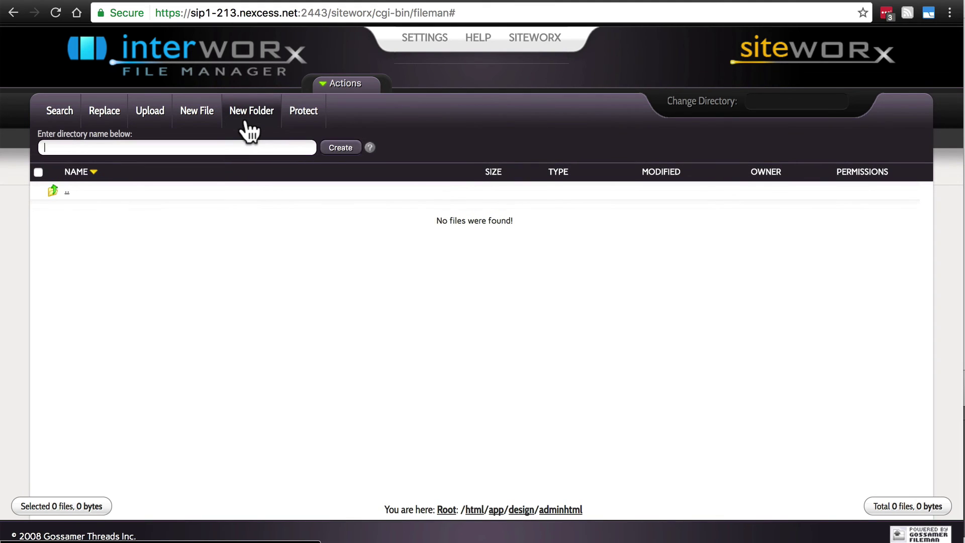
{"action": "type", "text": "Magento"}
{"action": "left_click", "coordinate": [347, 150]}
Set the adminhtml Magento folder's permissions to 0775 (rwx rwx r-x).
{"action": "left_click", "coordinate": [852, 232]}
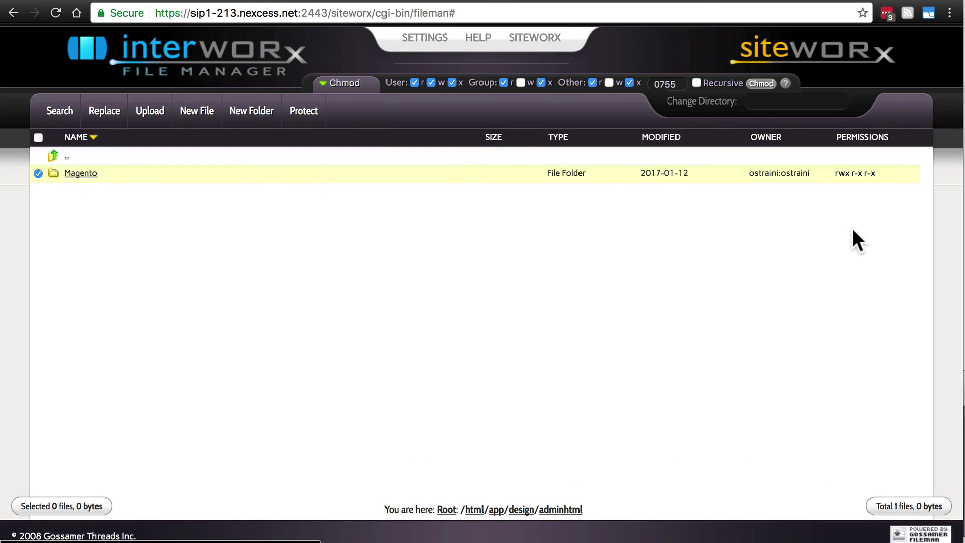
{"action": "left_click", "coordinate": [521, 82]}
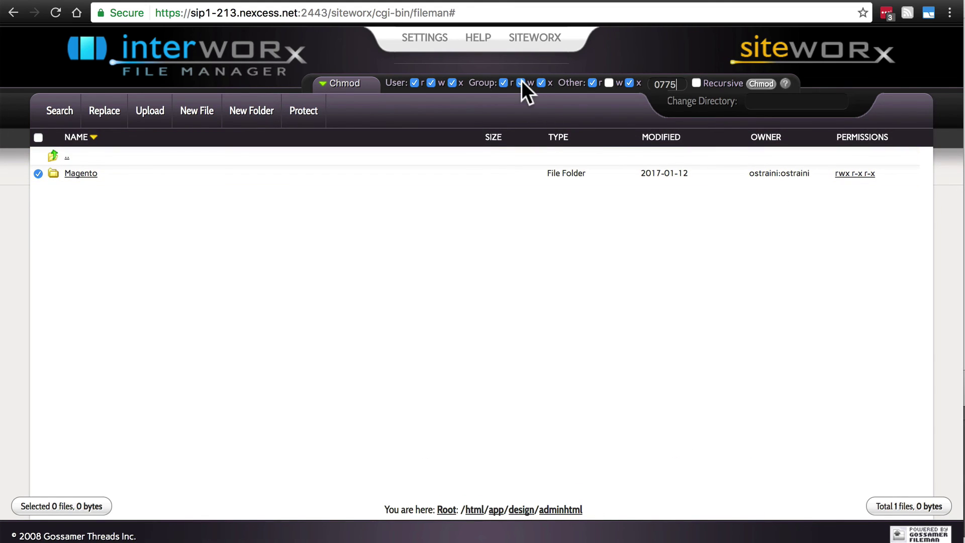
{"action": "left_click", "coordinate": [761, 83]}
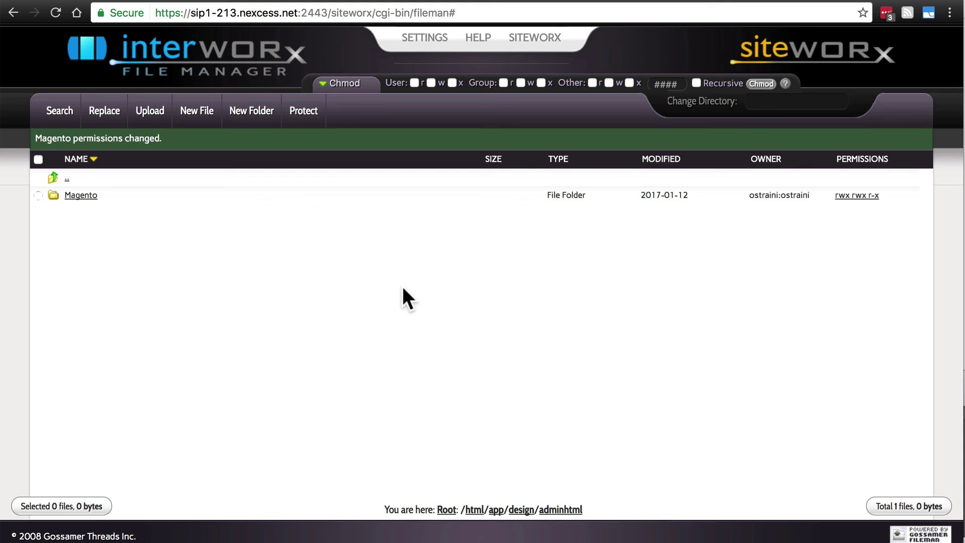
Change env.php in /html/app/etc to 0775 (rwx rwx r-x) by adding group write.
{"action": "left_click", "coordinate": [64, 179]}
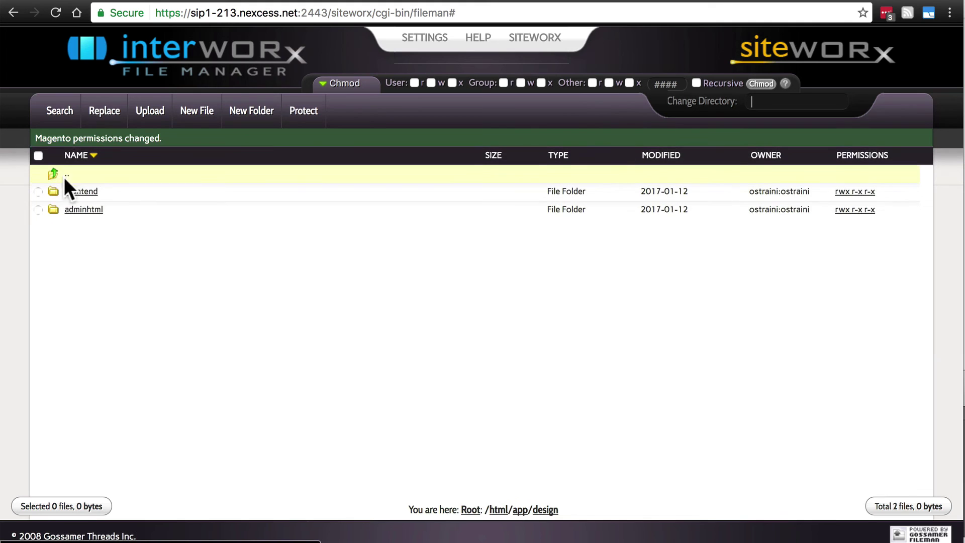
{"action": "left_click", "coordinate": [65, 169]}
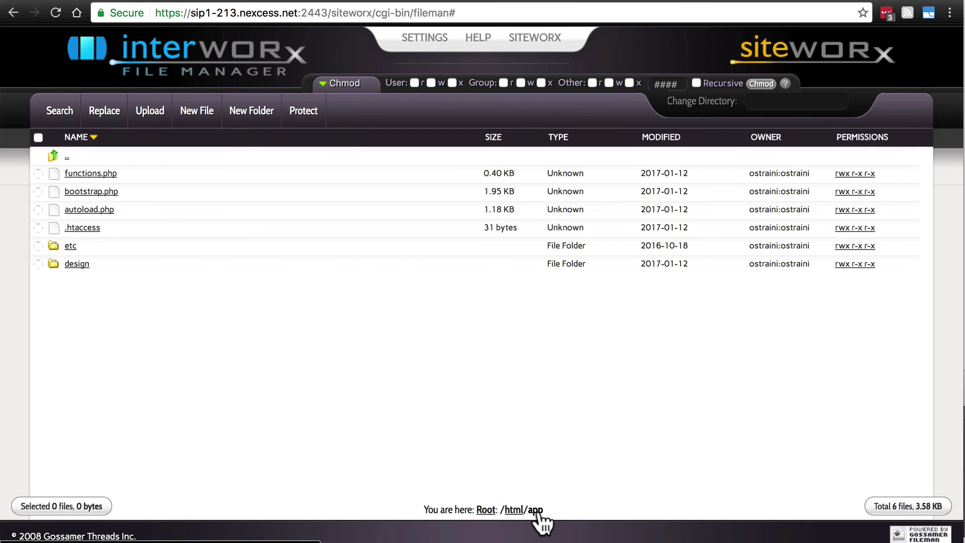
{"action": "left_click", "coordinate": [70, 247]}
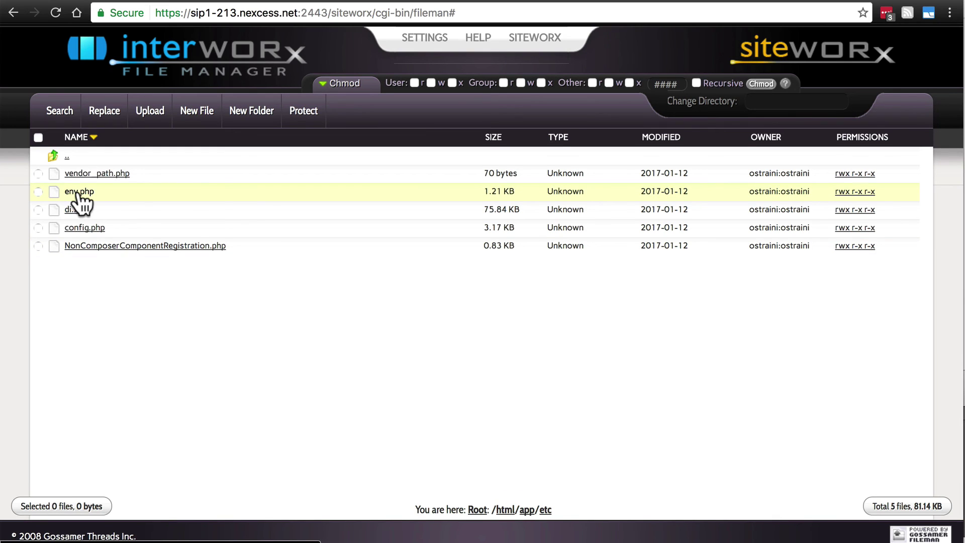
{"action": "left_click", "coordinate": [855, 191]}
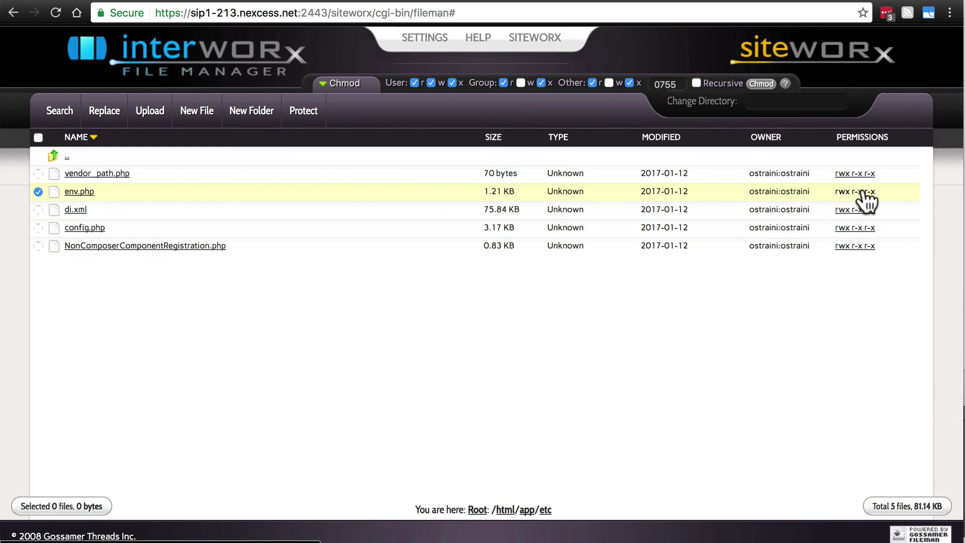
{"action": "left_click", "coordinate": [521, 83]}
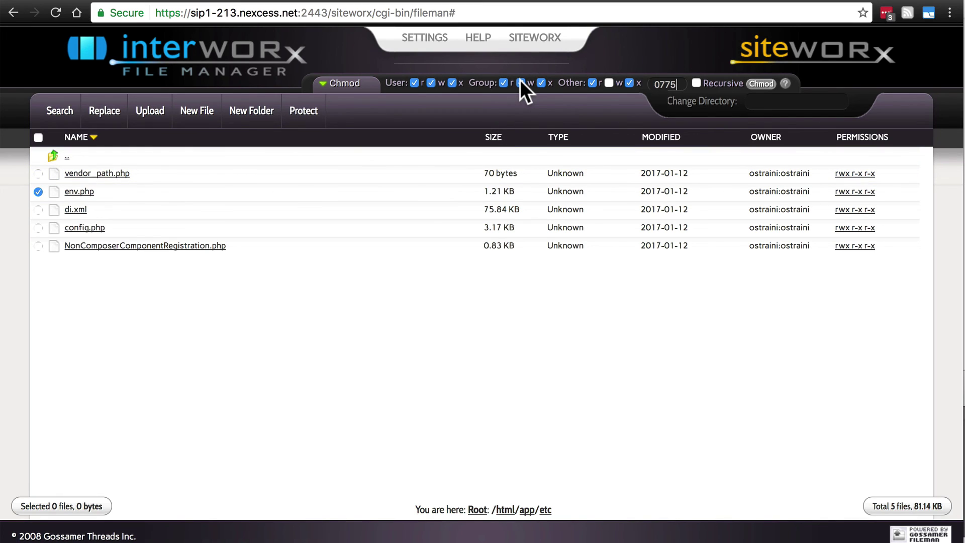
{"action": "left_click", "coordinate": [762, 83]}
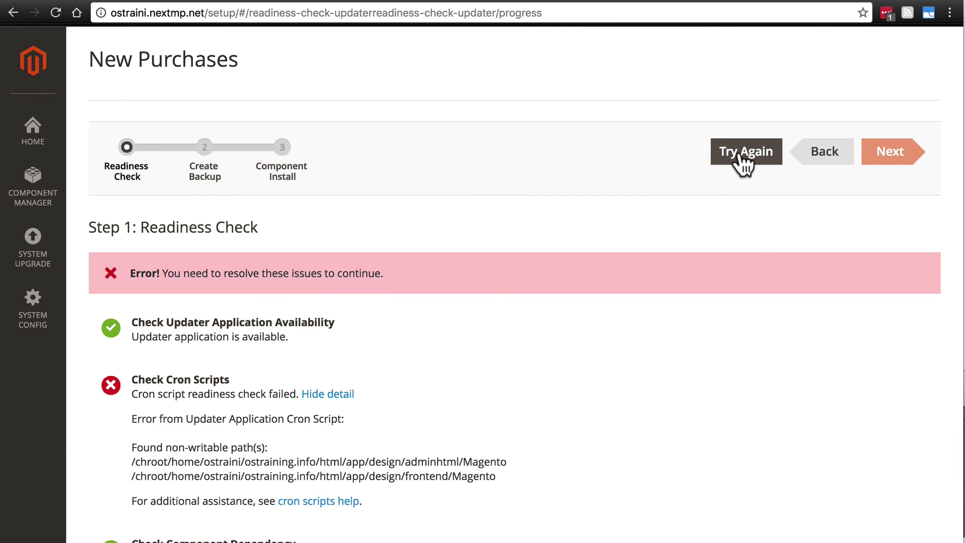
Rerun the Readiness Check and review the passing cron, dependency, PHP version and settings results.
{"action": "left_click", "coordinate": [741, 160]}
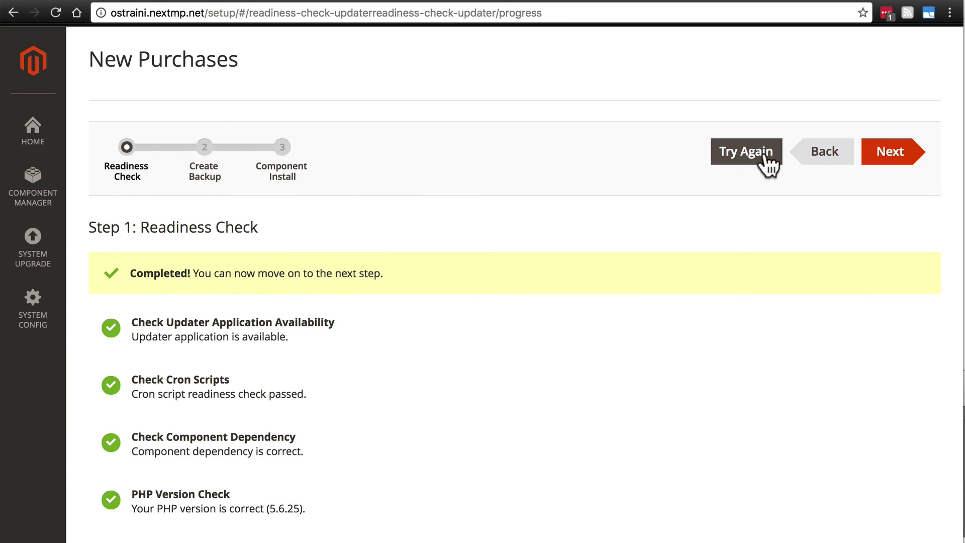
{"action": "scroll", "coordinate": [581, 345], "scroll_direction": "down", "scroll_amount": 4}
{"action": "scroll", "coordinate": [578, 337], "scroll_direction": "up", "scroll_amount": 5}
{"action": "scroll", "coordinate": [453, 339], "scroll_direction": "down", "scroll_amount": 2}
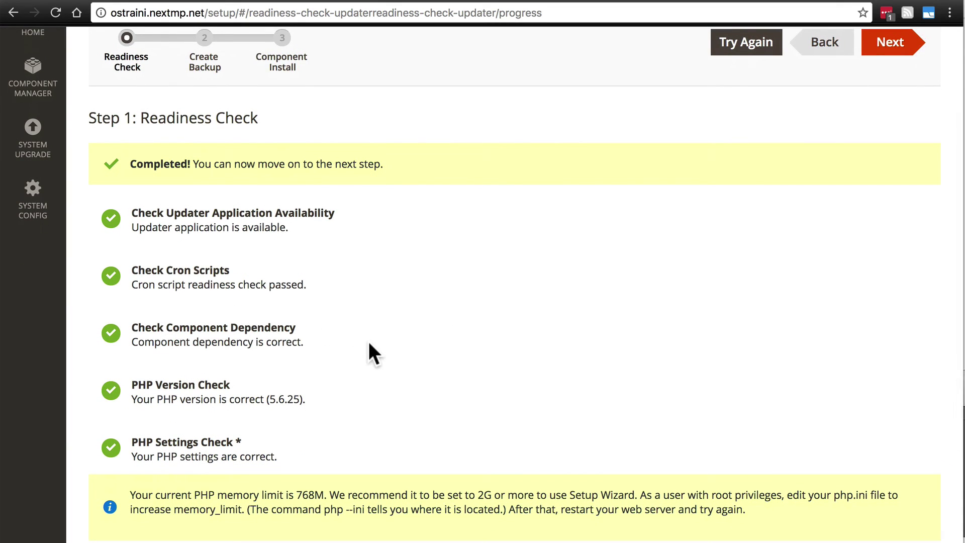
{"action": "scroll", "coordinate": [369, 343], "scroll_direction": "up", "scroll_amount": 1}
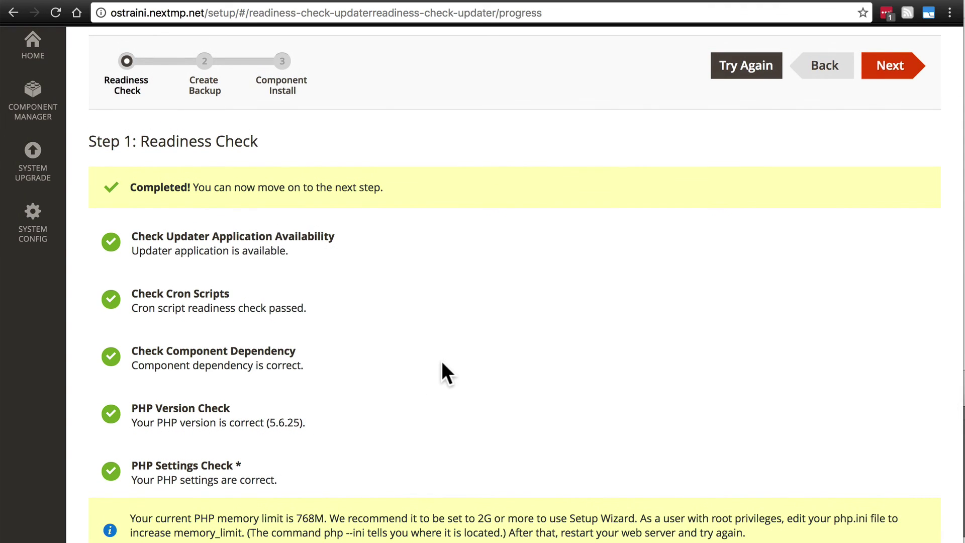